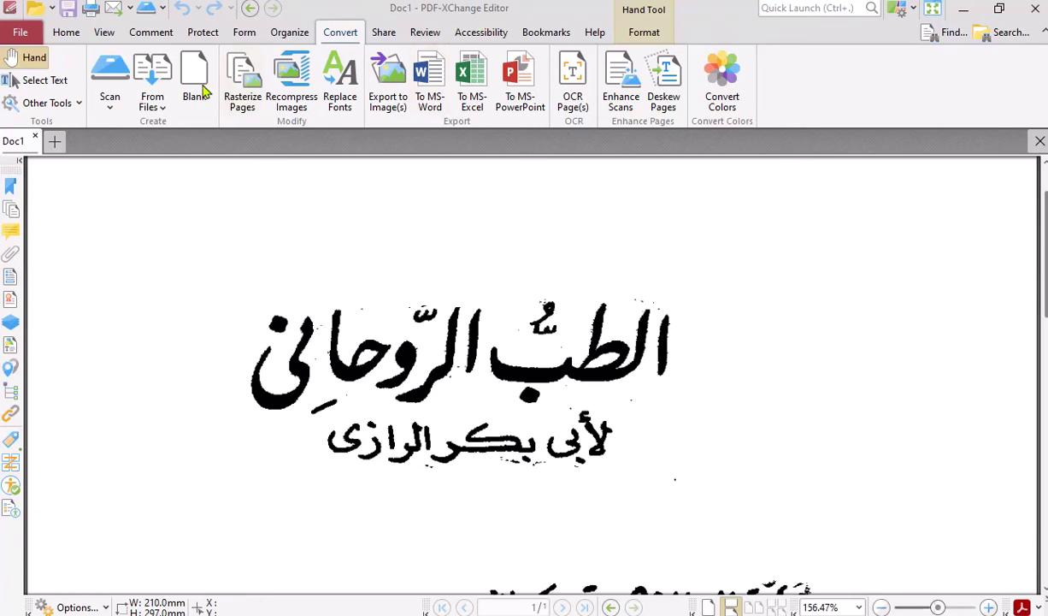
Open the OCR Page(s) settings and bring up the list of 105 downloadable OCR languages
{"action": "scroll", "coordinate": [650, 324], "scroll_direction": "down", "scroll_amount": 3}
{"action": "scroll", "coordinate": [633, 319], "scroll_direction": "up", "scroll_amount": 2}
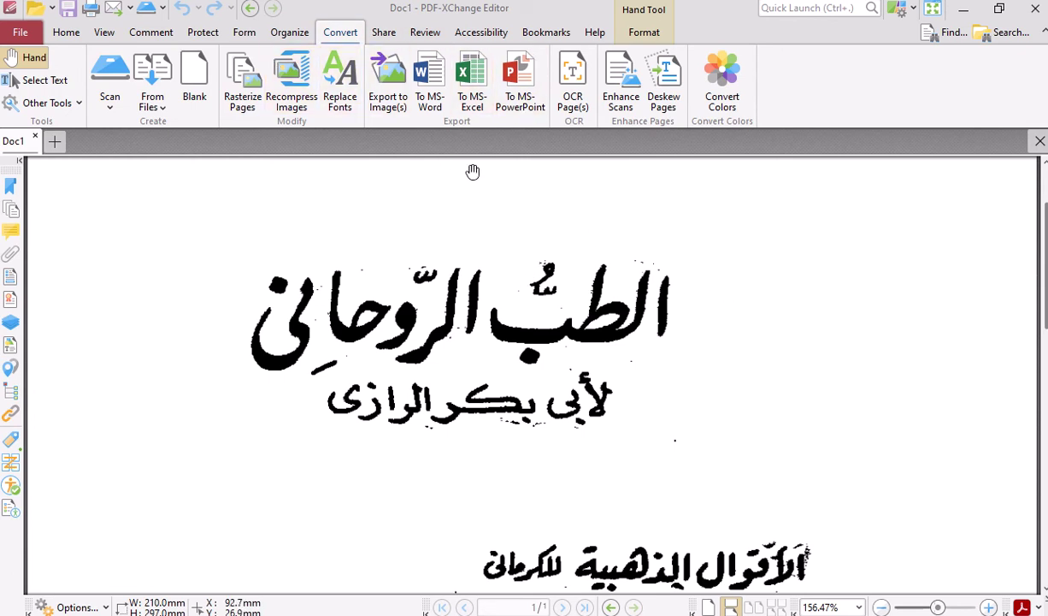
{"action": "left_click", "coordinate": [572, 90]}
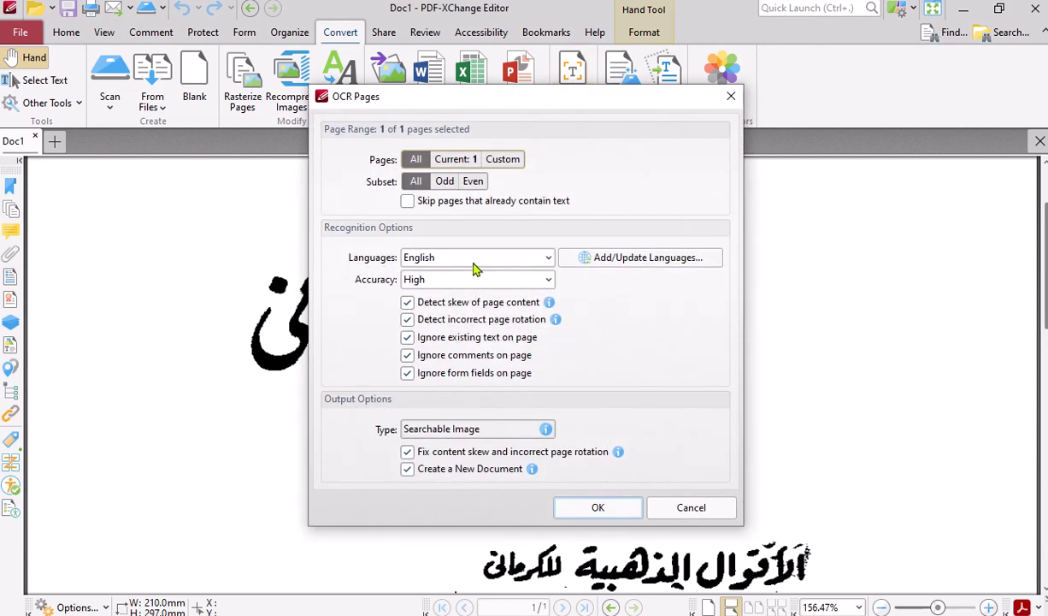
{"action": "left_click", "coordinate": [510, 258]}
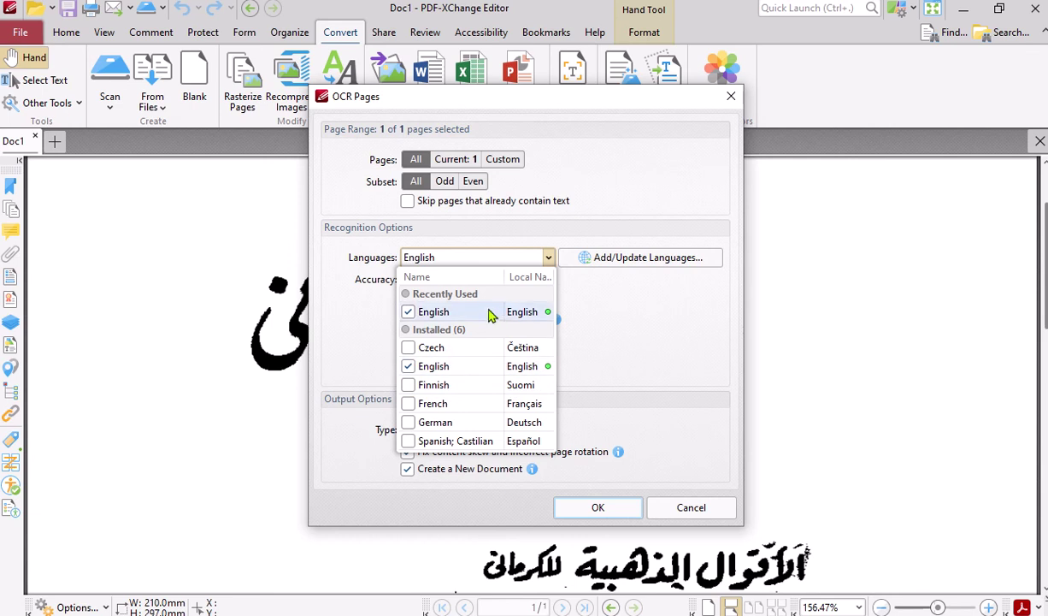
{"action": "left_click", "coordinate": [550, 258]}
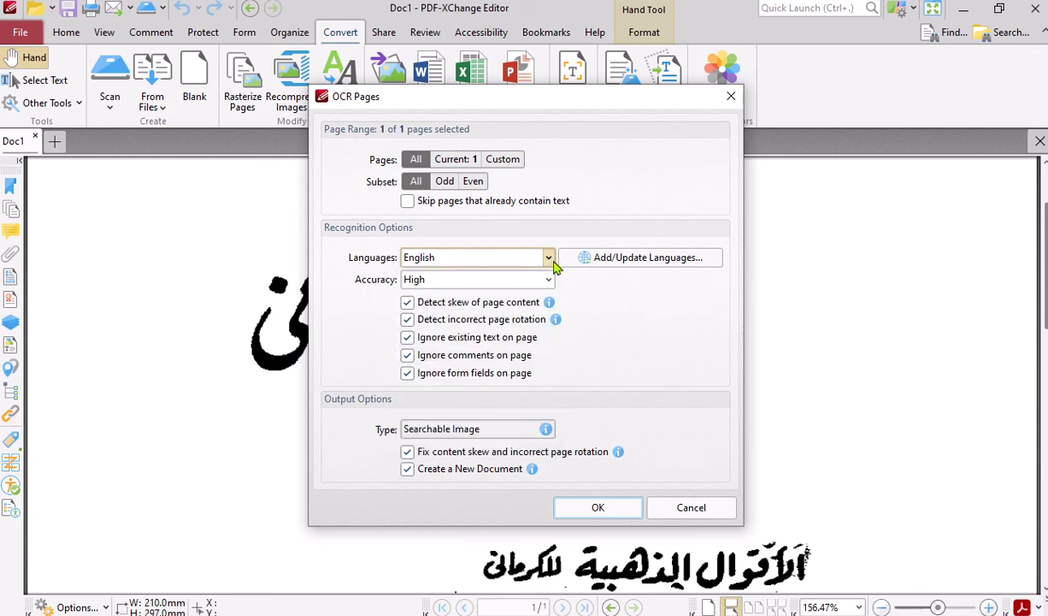
{"action": "left_click", "coordinate": [624, 259]}
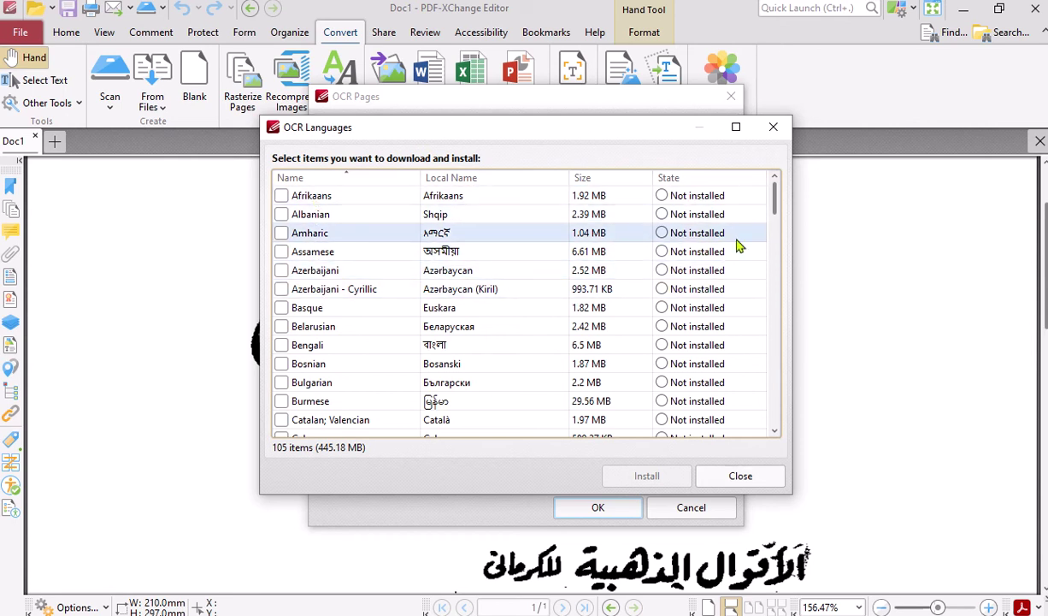
Scroll to the end of the language download list and close it without installing anything
{"action": "mouse_move", "coordinate": [776, 200]}
{"action": "left_mouse_down"}
{"action": "mouse_move", "coordinate": [768, 419]}
{"action": "mouse_move", "coordinate": [769, 194]}
{"action": "left_mouse_up"}
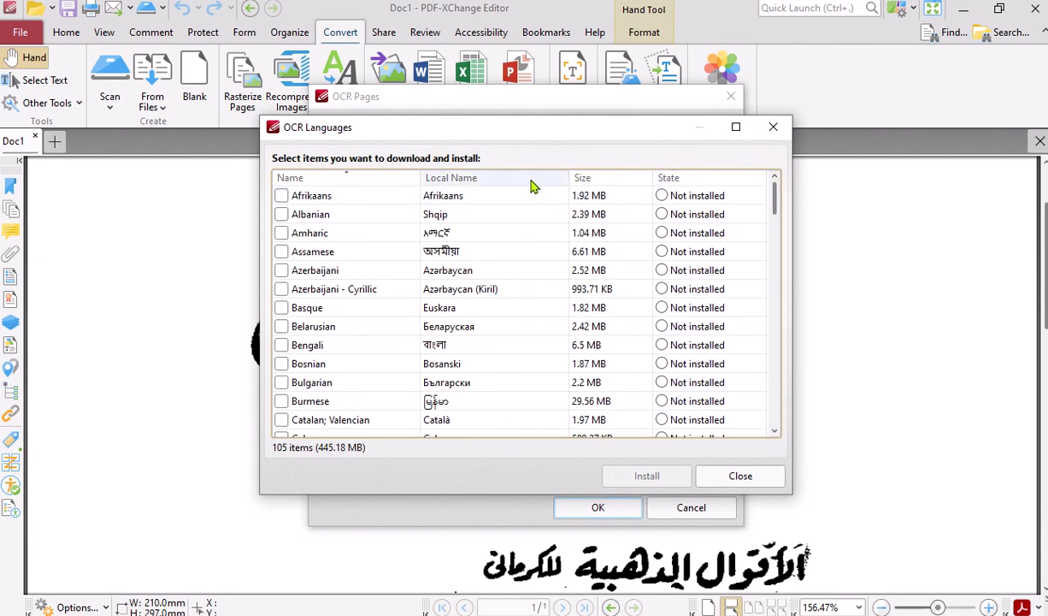
{"action": "left_click", "coordinate": [740, 475]}
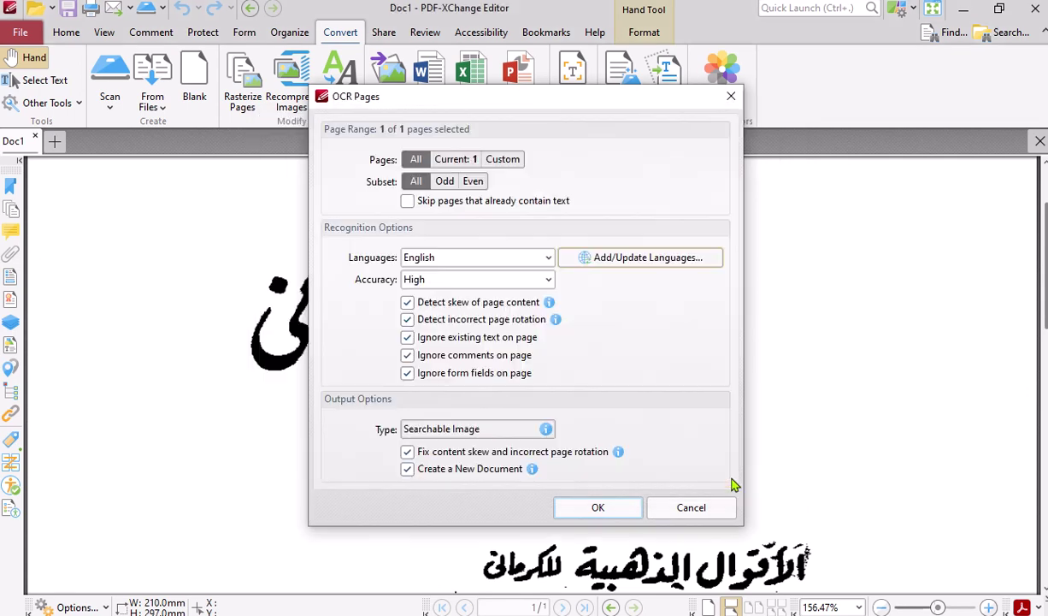
Untick English as the recognition language and keep OCR accuracy at High
{"action": "left_click", "coordinate": [525, 260]}
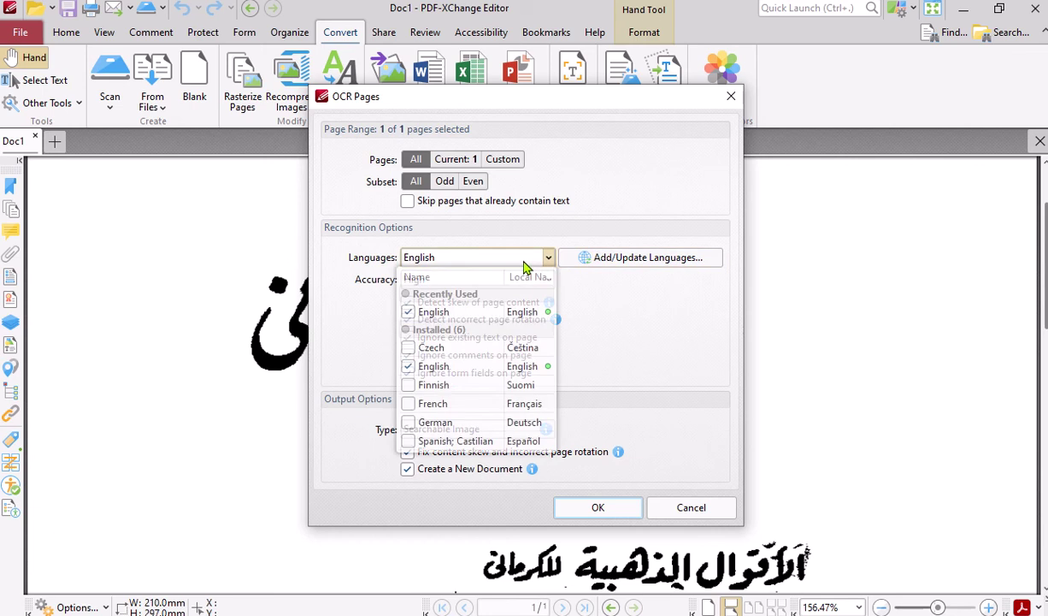
{"action": "left_click", "coordinate": [409, 311]}
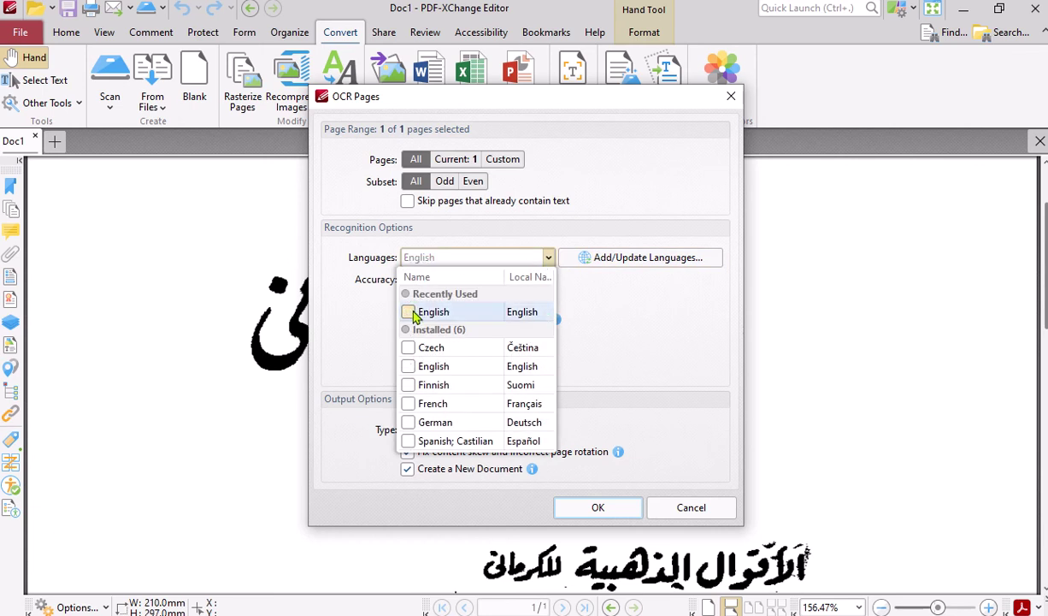
{"action": "left_click", "coordinate": [608, 326]}
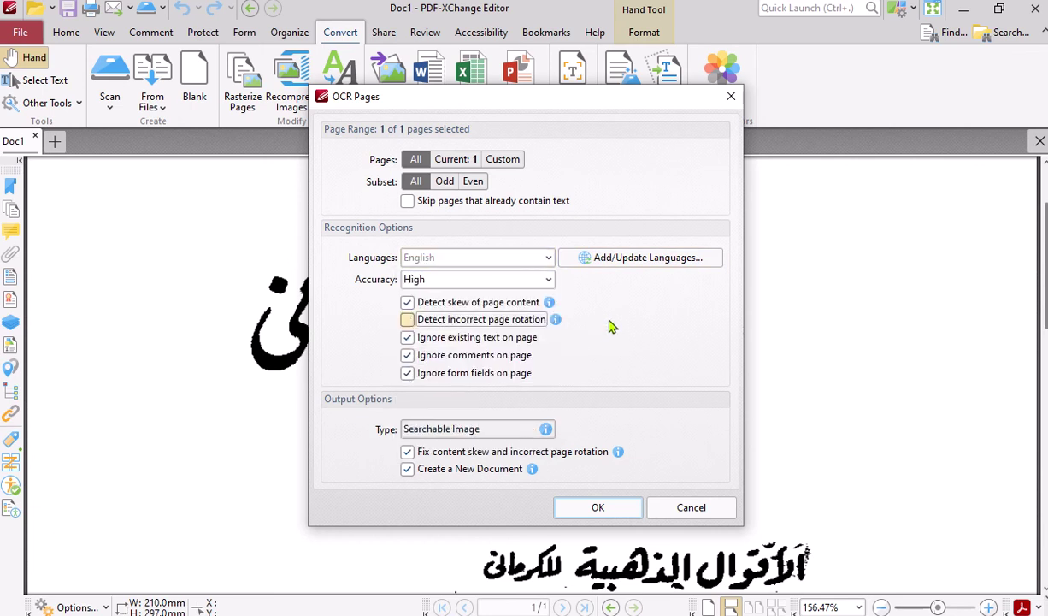
{"action": "left_click", "coordinate": [548, 280]}
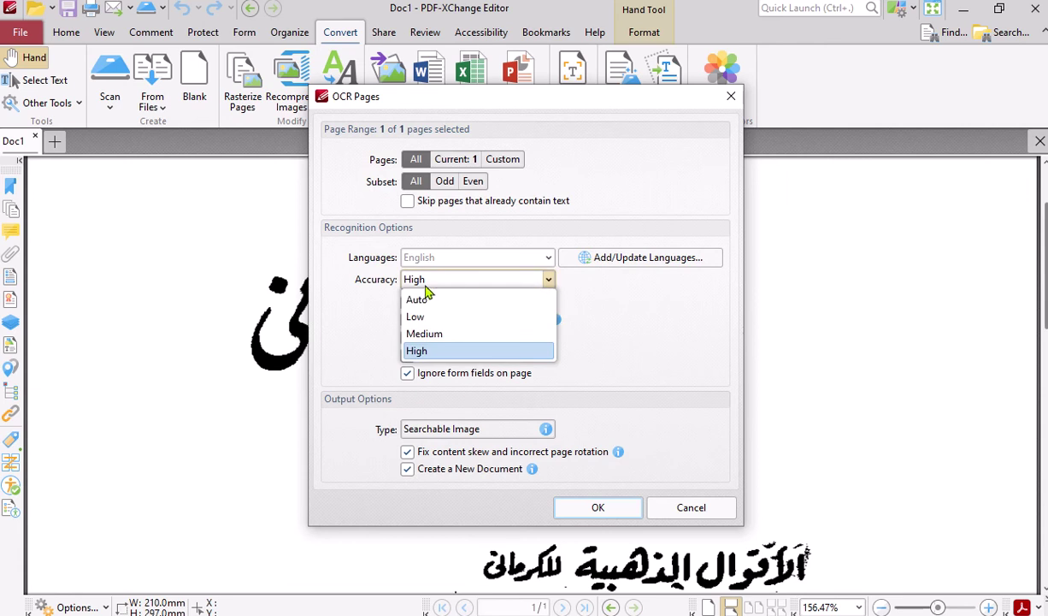
{"action": "left_click", "coordinate": [592, 360]}
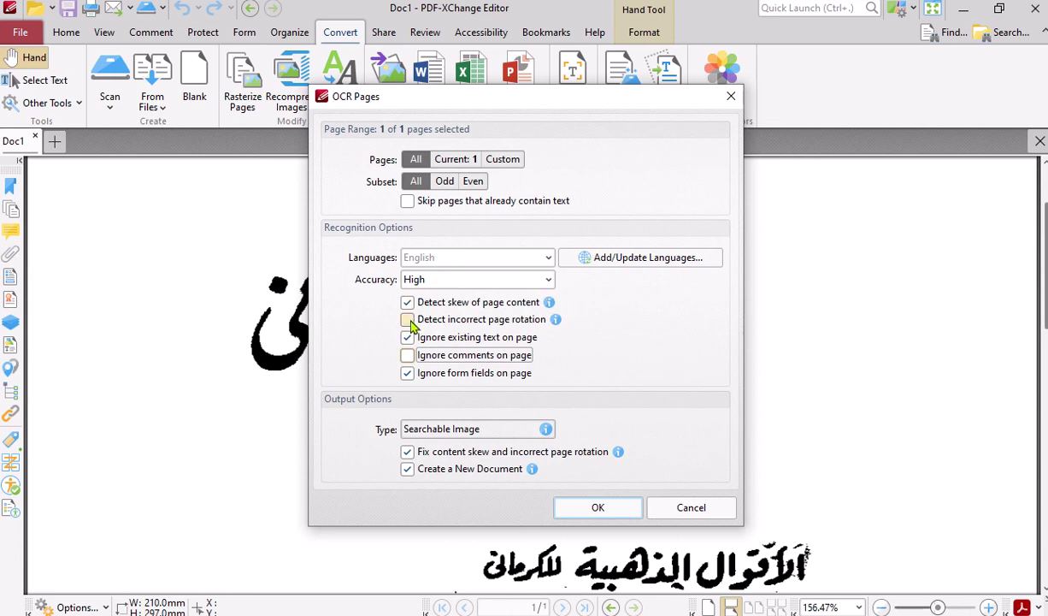
Turn off skew detection, ignoring existing text, and fixing content skew and rotation
{"action": "left_click", "coordinate": [407, 301]}
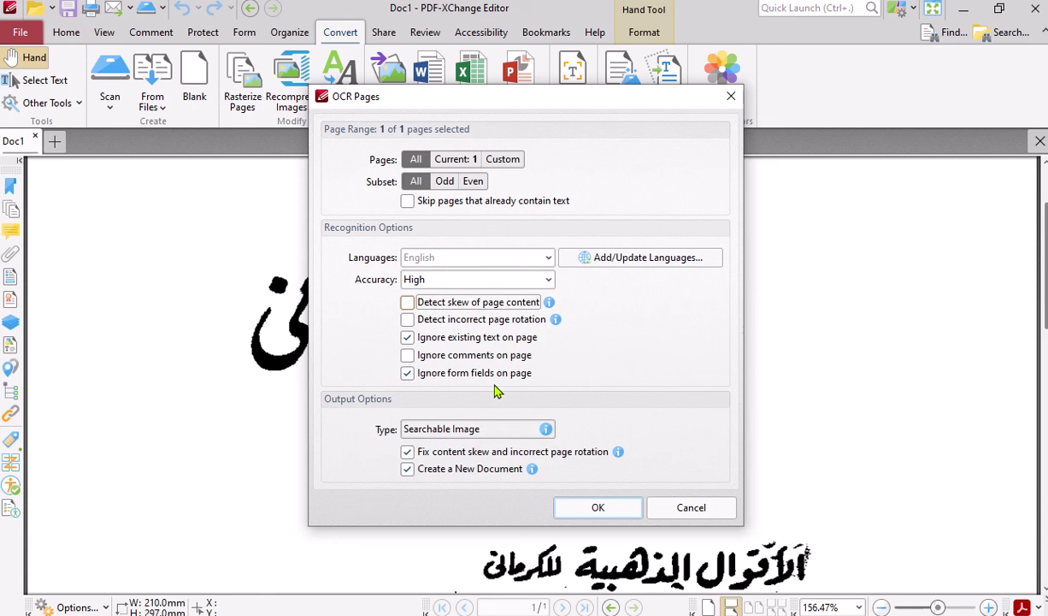
{"action": "left_click", "coordinate": [429, 356]}
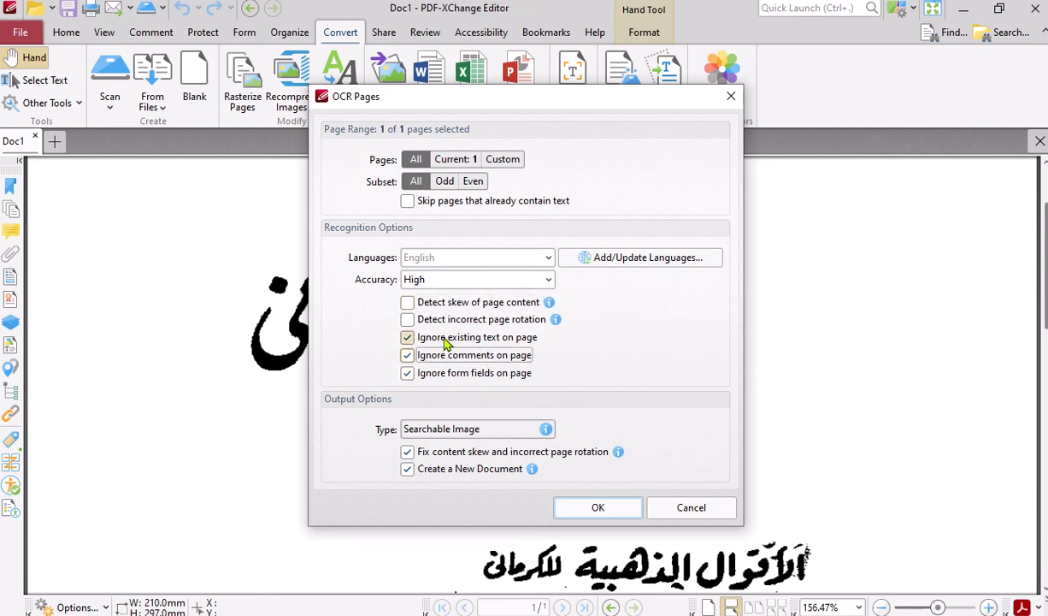
{"action": "left_click", "coordinate": [445, 340]}
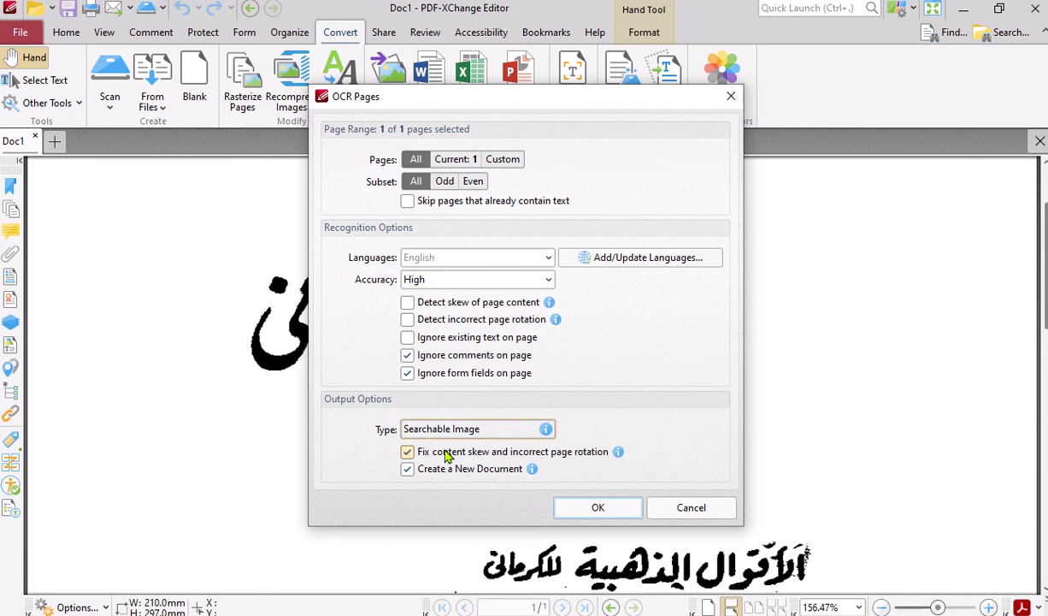
{"action": "left_click", "coordinate": [444, 453]}
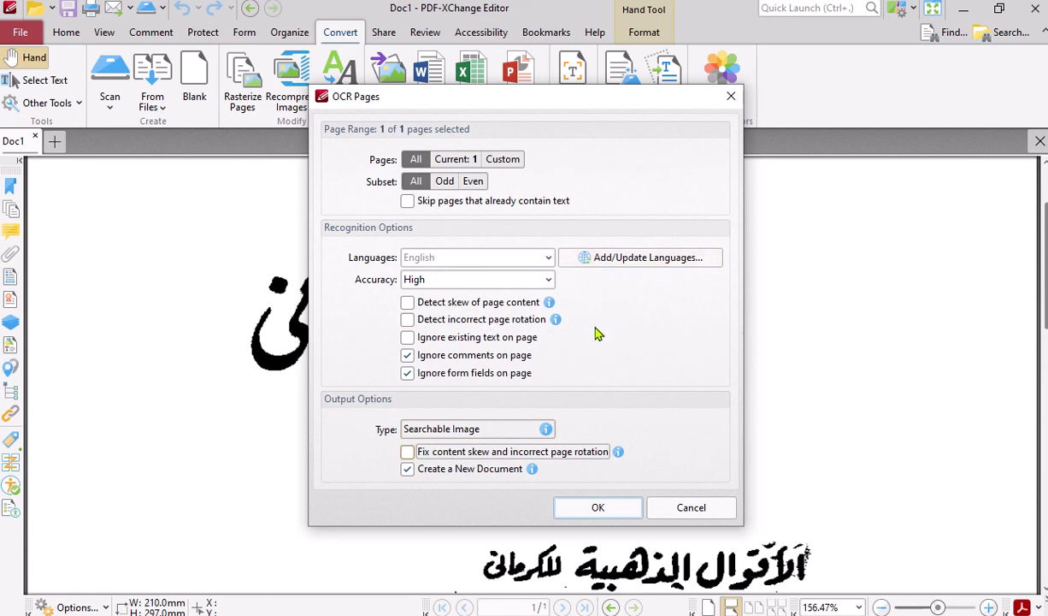
Run OCR with these settings, producing the searchable Doc1 Copy document
{"action": "left_click", "coordinate": [598, 508]}
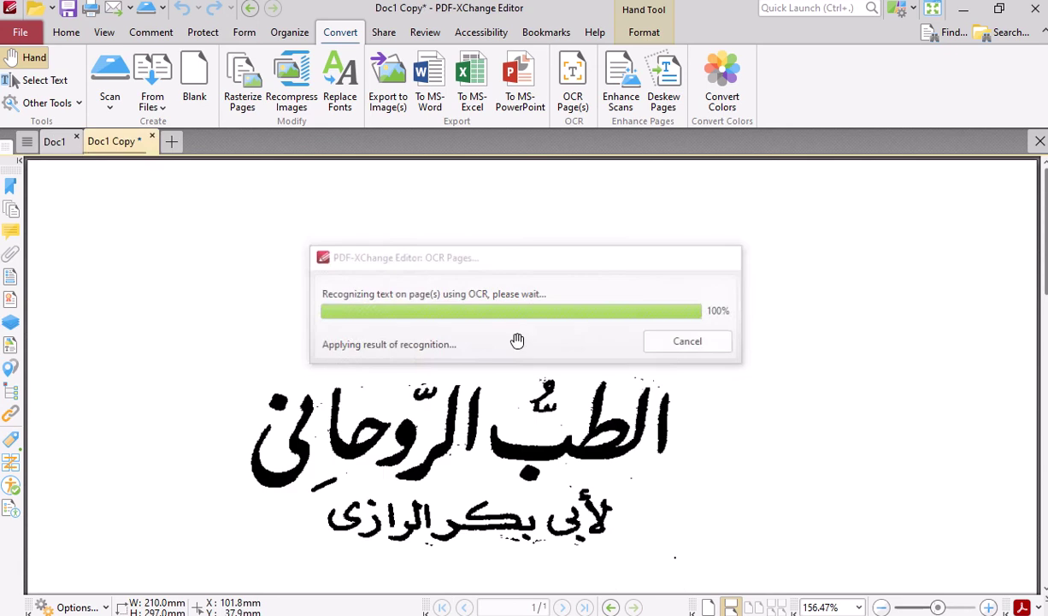
{"action": "scroll", "coordinate": [454, 325], "scroll_direction": "down", "scroll_amount": 3}
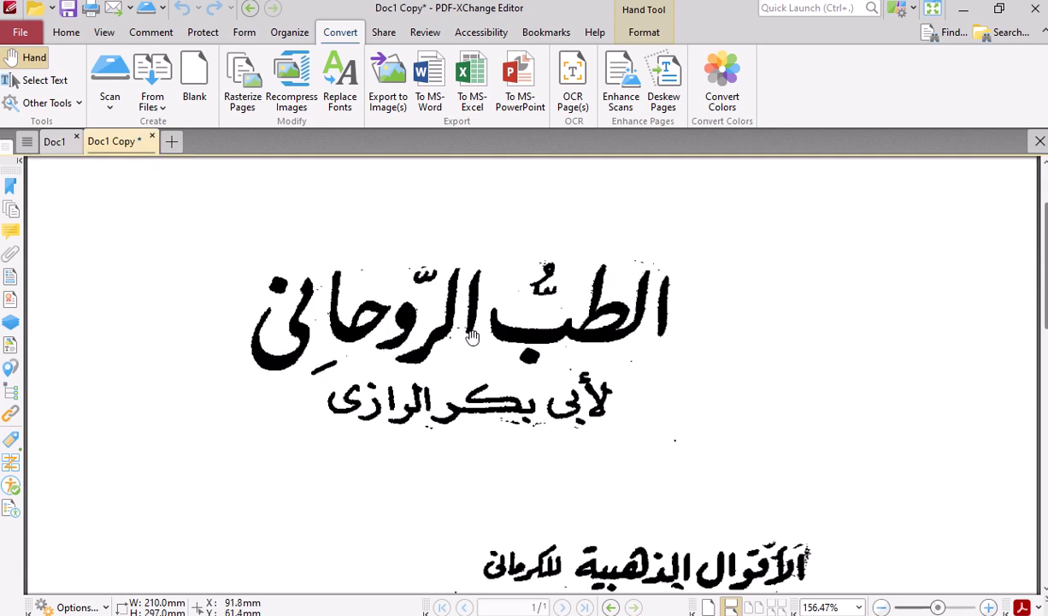
{"action": "scroll", "coordinate": [416, 333], "scroll_direction": "down", "scroll_amount": 2}
{"action": "scroll", "coordinate": [458, 370], "scroll_direction": "down", "scroll_amount": 3}
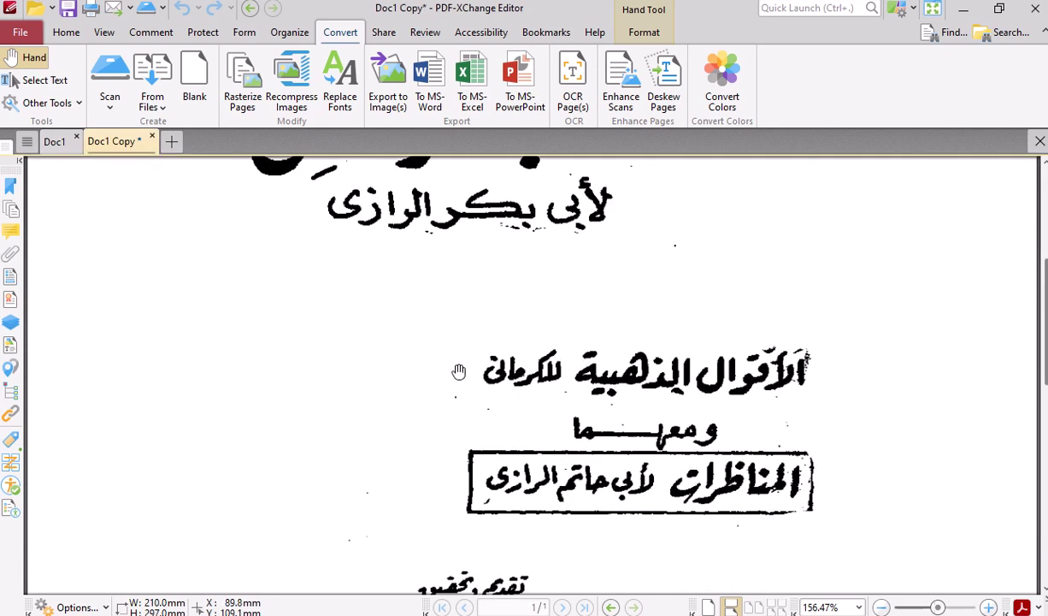
{"action": "scroll", "coordinate": [459, 370], "scroll_direction": "down", "scroll_amount": 6}
{"action": "scroll", "coordinate": [458, 372], "scroll_direction": "down", "scroll_amount": 3}
{"action": "scroll", "coordinate": [458, 372], "scroll_direction": "down", "scroll_amount": 4}
{"action": "scroll", "coordinate": [458, 372], "scroll_direction": "up", "scroll_amount": 5}
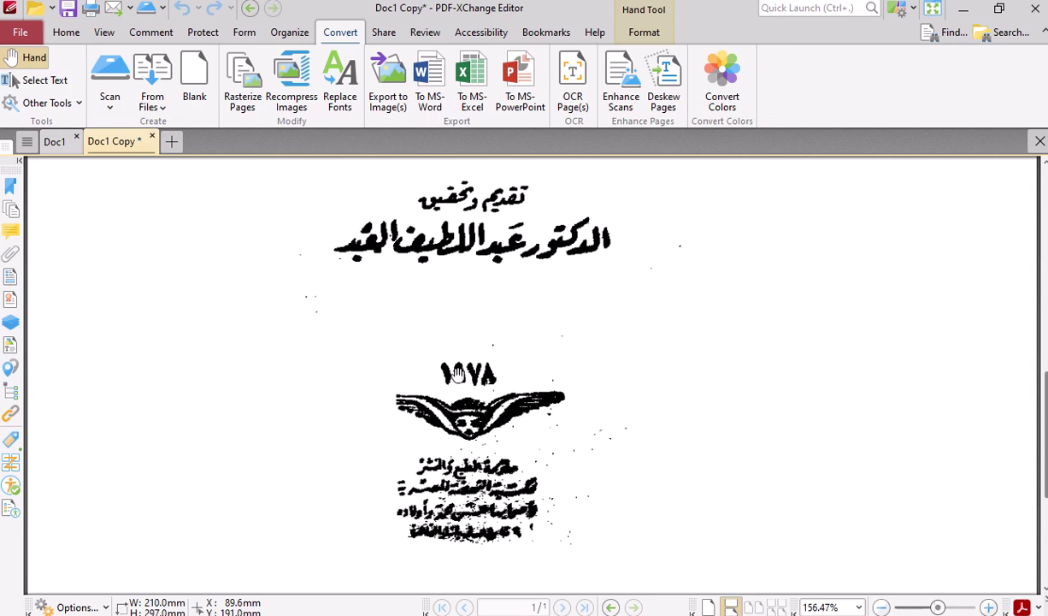
{"action": "scroll", "coordinate": [458, 373], "scroll_direction": "up", "scroll_amount": 6}
{"action": "scroll", "coordinate": [458, 377], "scroll_direction": "up", "scroll_amount": 5}
{"action": "scroll", "coordinate": [458, 376], "scroll_direction": "up", "scroll_amount": 4}
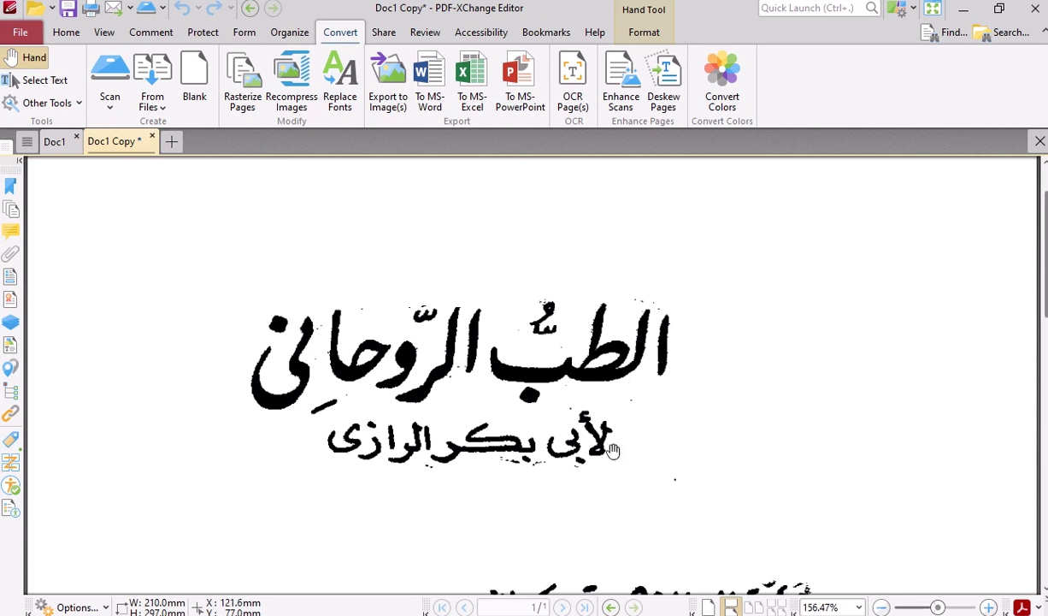
{"action": "scroll", "coordinate": [560, 452], "scroll_direction": "down", "scroll_amount": 2}
{"action": "scroll", "coordinate": [562, 457], "scroll_direction": "down", "scroll_amount": 5}
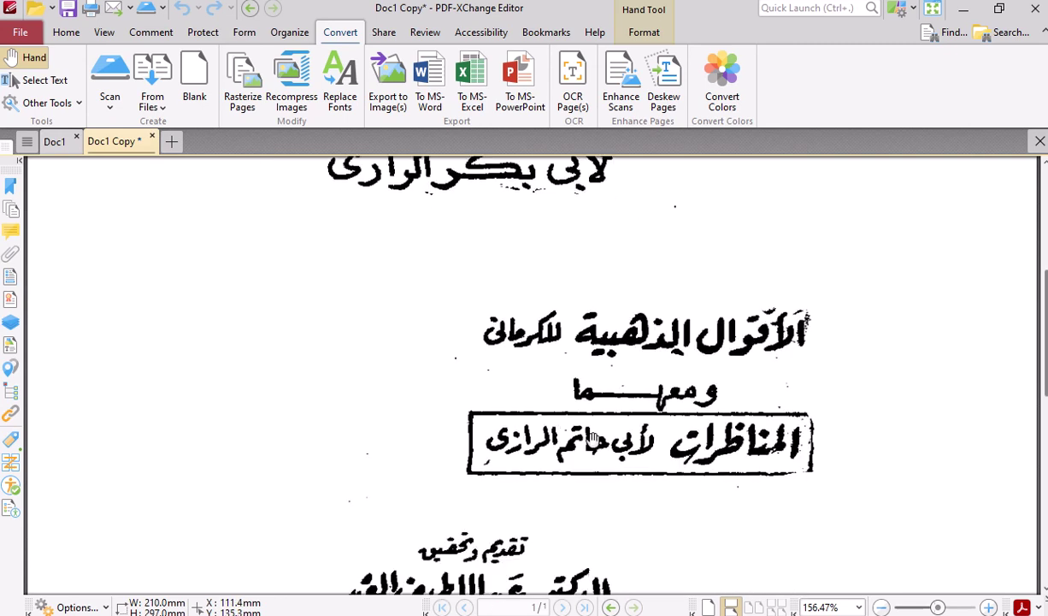
{"action": "scroll", "coordinate": [716, 404], "scroll_direction": "down", "scroll_amount": 1}
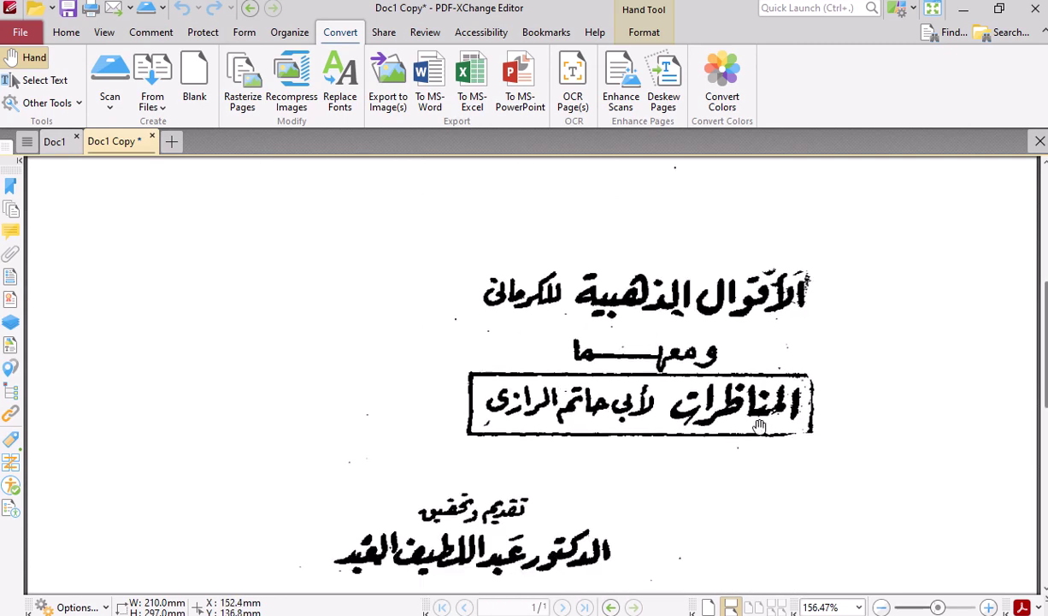
{"action": "scroll", "coordinate": [726, 408], "scroll_direction": "down", "scroll_amount": 1}
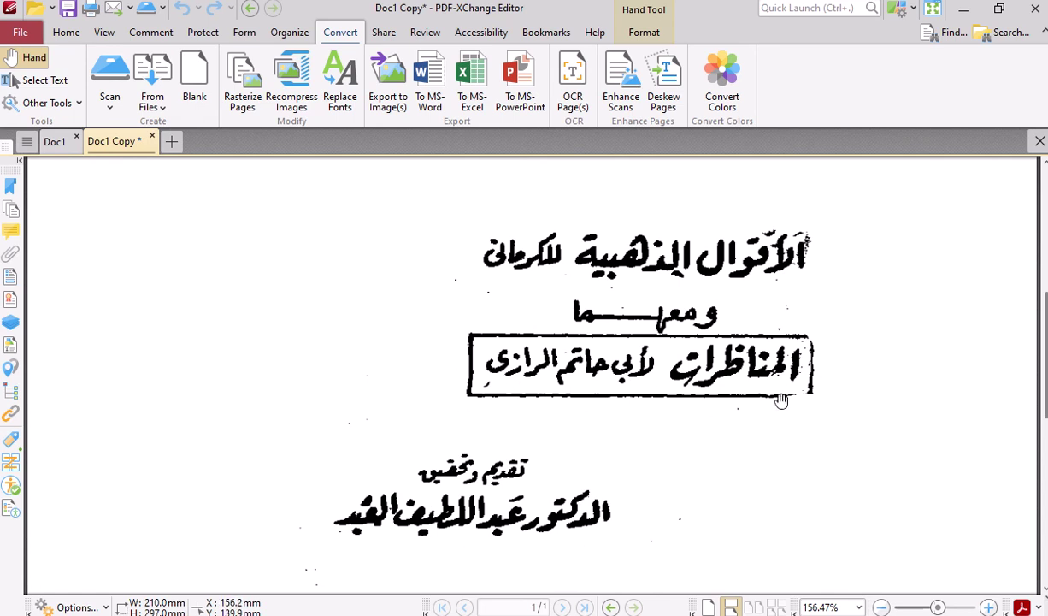
{"action": "scroll", "coordinate": [611, 410], "scroll_direction": "down", "scroll_amount": 3}
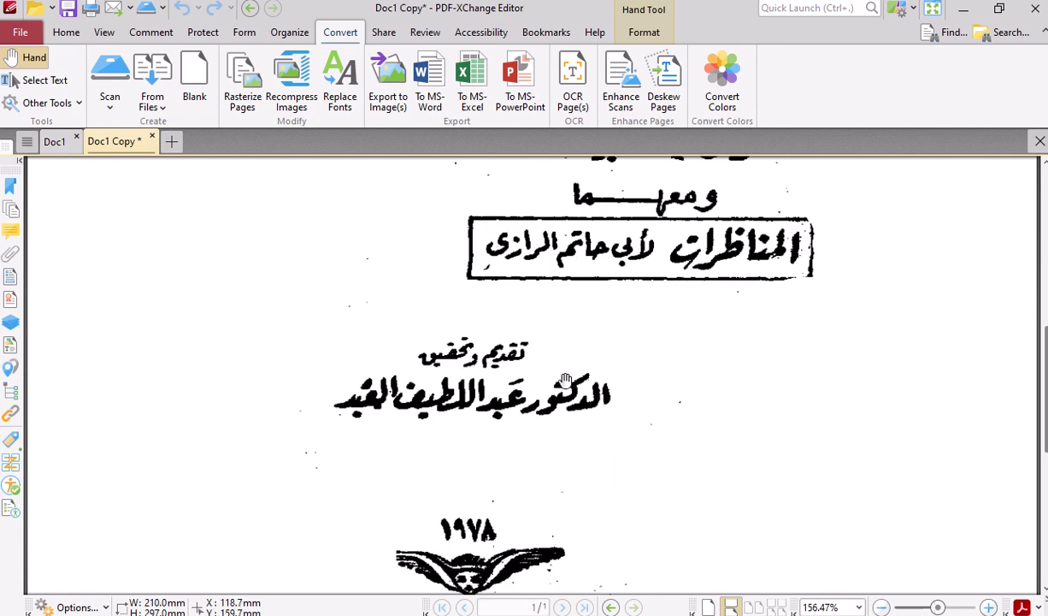
{"action": "scroll", "coordinate": [388, 410], "scroll_direction": "down", "scroll_amount": 3}
{"action": "scroll", "coordinate": [388, 410], "scroll_direction": "down", "scroll_amount": 1}
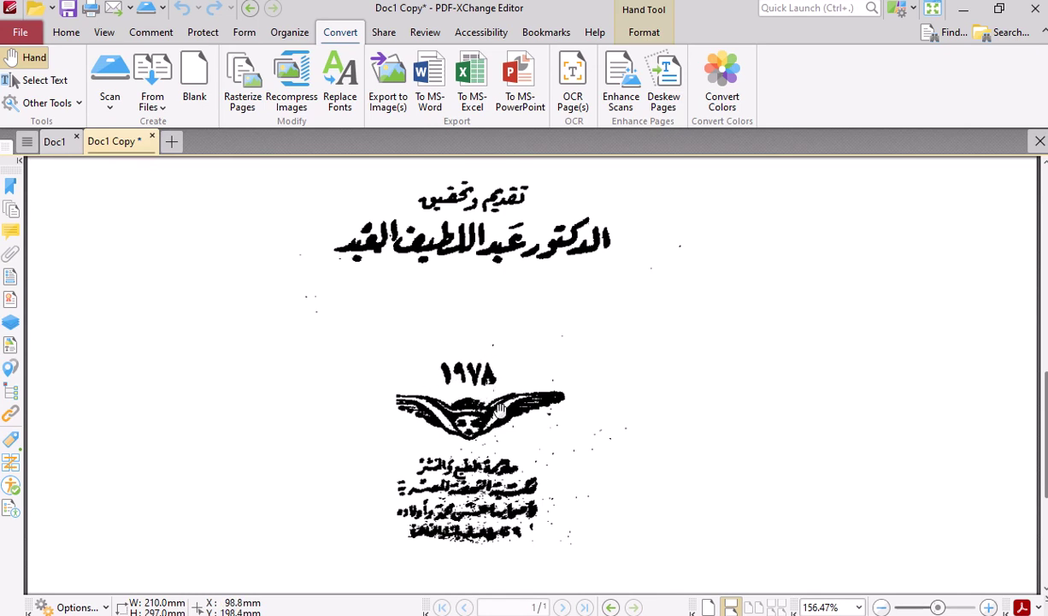
{"action": "scroll", "coordinate": [430, 393], "scroll_direction": "down", "scroll_amount": 1}
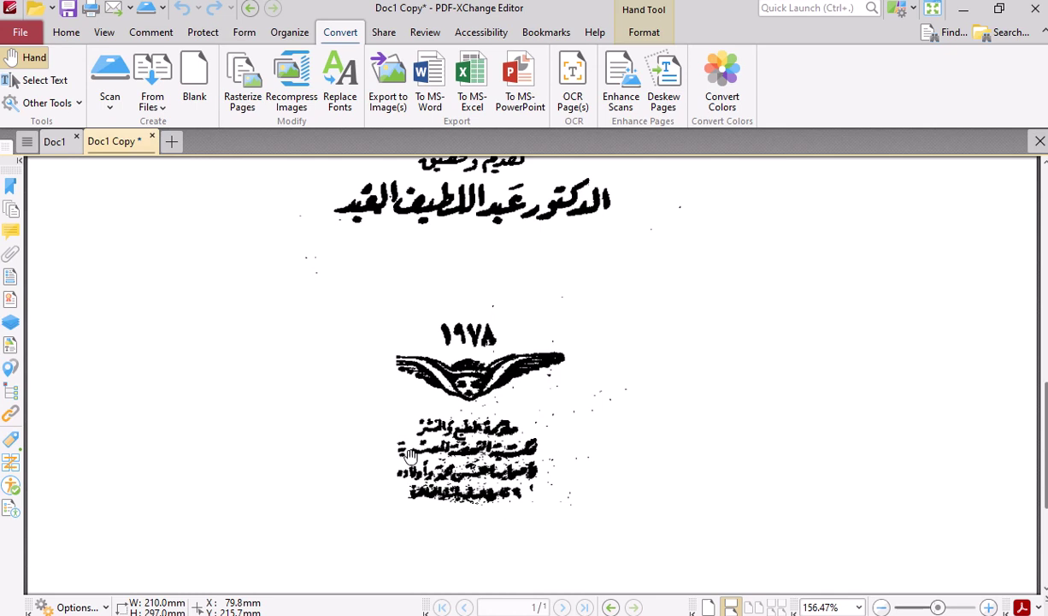
{"action": "scroll", "coordinate": [492, 445], "scroll_direction": "down", "scroll_amount": 3}
{"action": "scroll", "coordinate": [496, 457], "scroll_direction": "down", "scroll_amount": 3}
{"action": "scroll", "coordinate": [496, 457], "scroll_direction": "up", "scroll_amount": 1}
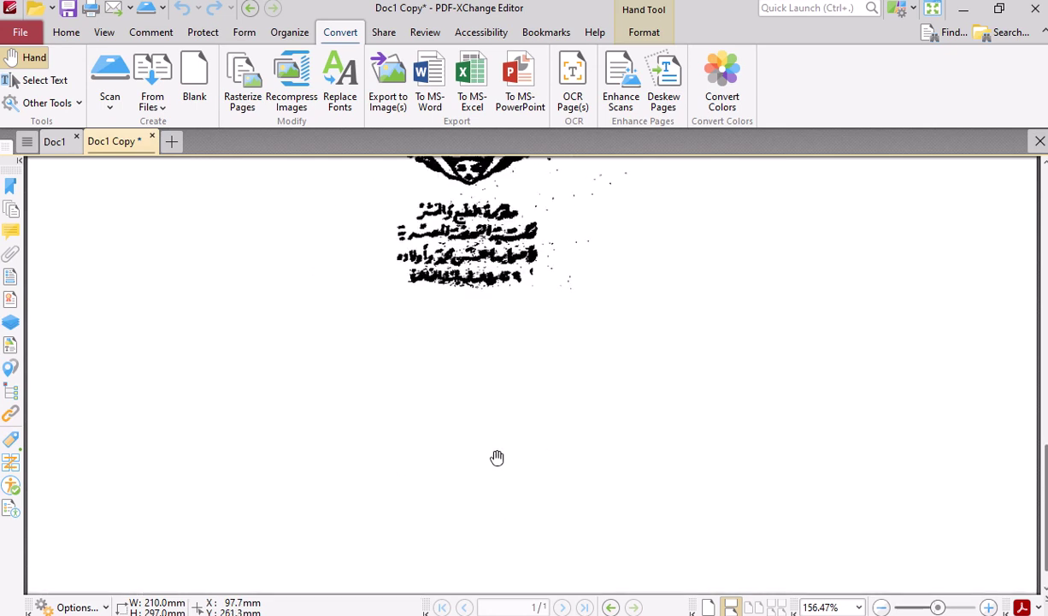
{"action": "scroll", "coordinate": [496, 458], "scroll_direction": "up", "scroll_amount": 2}
{"action": "scroll", "coordinate": [497, 457], "scroll_direction": "up", "scroll_amount": 3}
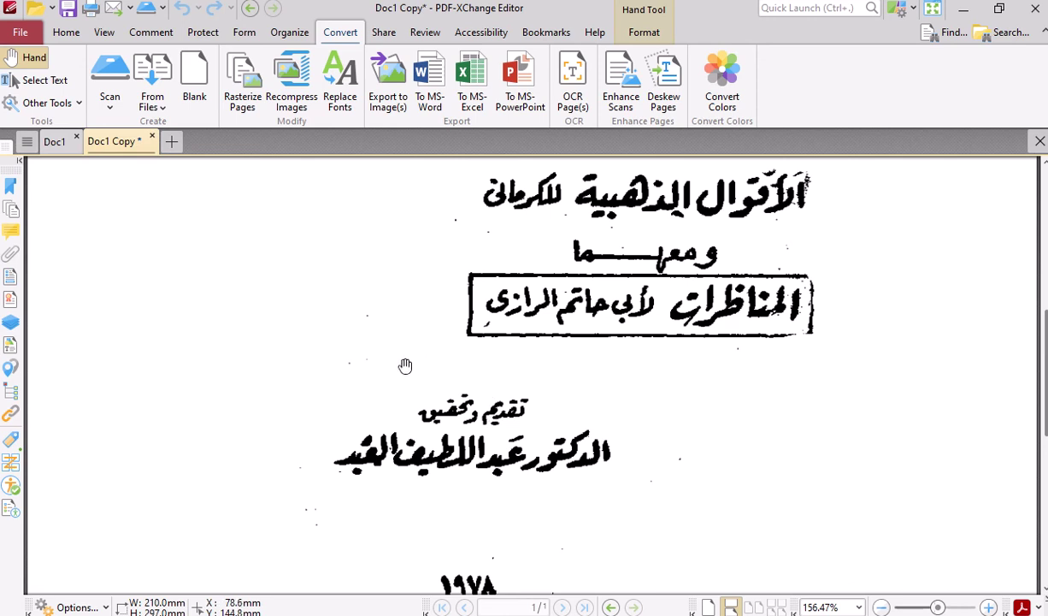
{"action": "scroll", "coordinate": [405, 365], "scroll_direction": "up", "scroll_amount": 1}
{"action": "scroll", "coordinate": [405, 366], "scroll_direction": "up", "scroll_amount": 1}
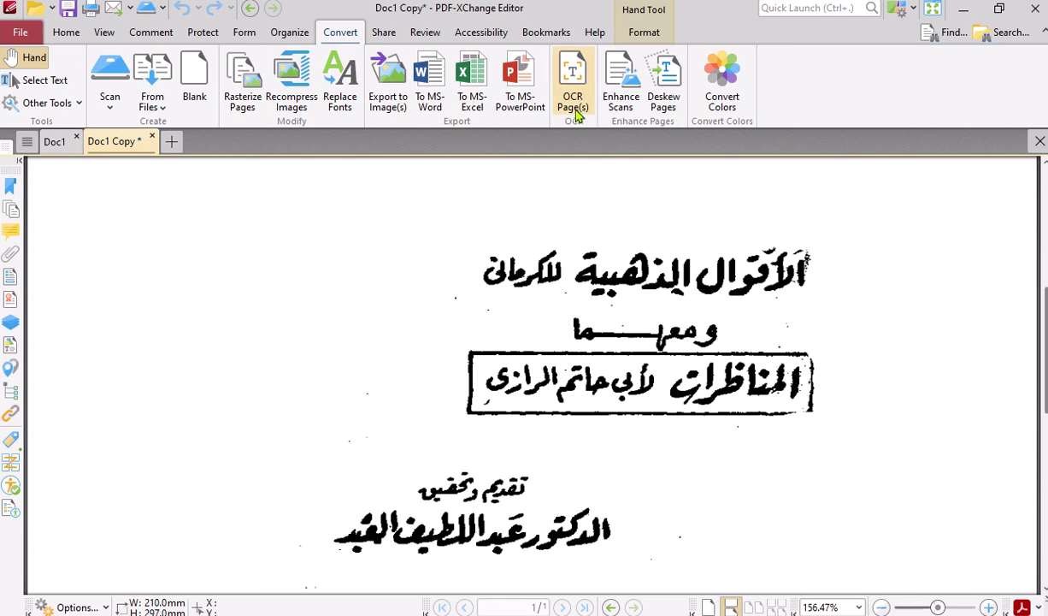
{"action": "left_click", "coordinate": [28, 32]}
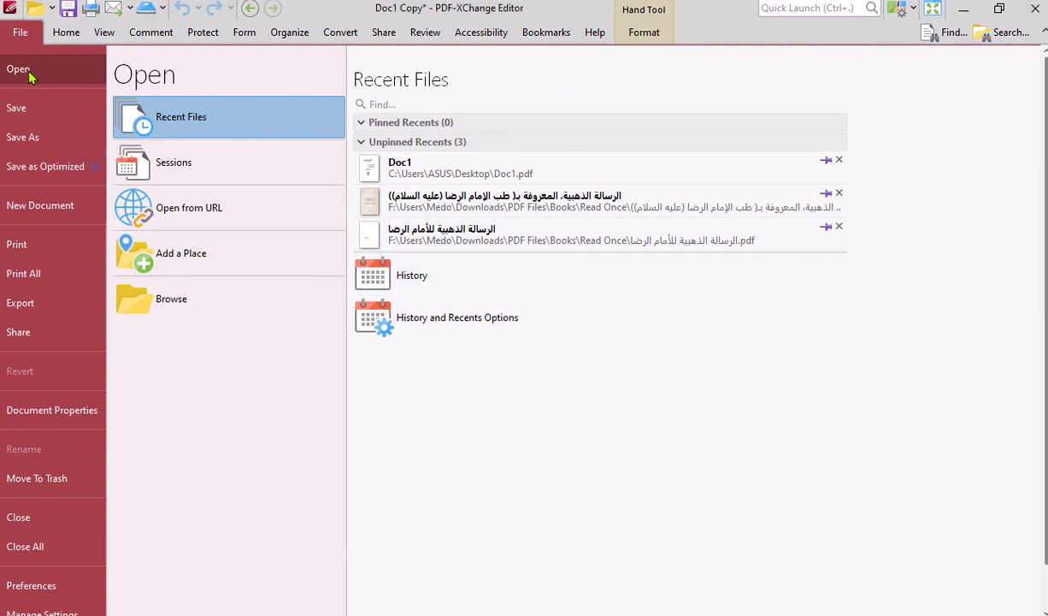
{"action": "left_click", "coordinate": [26, 36]}
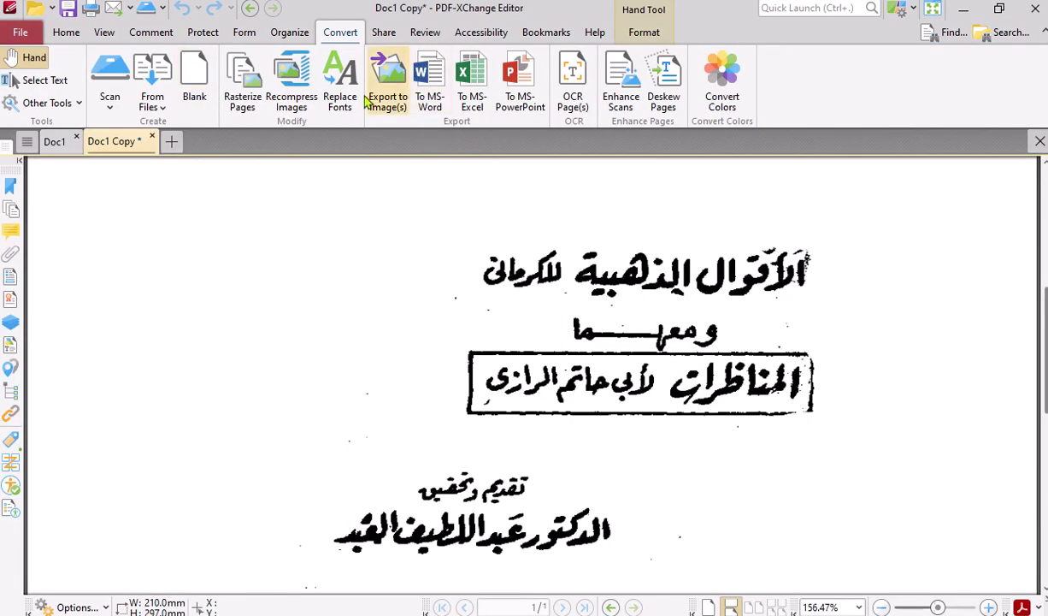